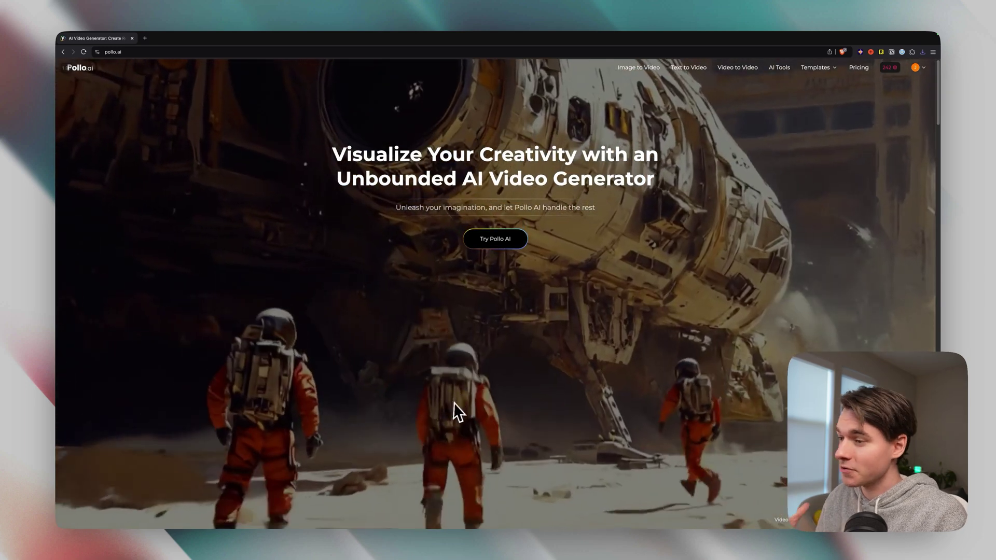
# Step: Scroll to the 'AI Video Maker for Any Type' gallery and open the Video to Video tool
pyautogui.scroll(-10, 516, 384)
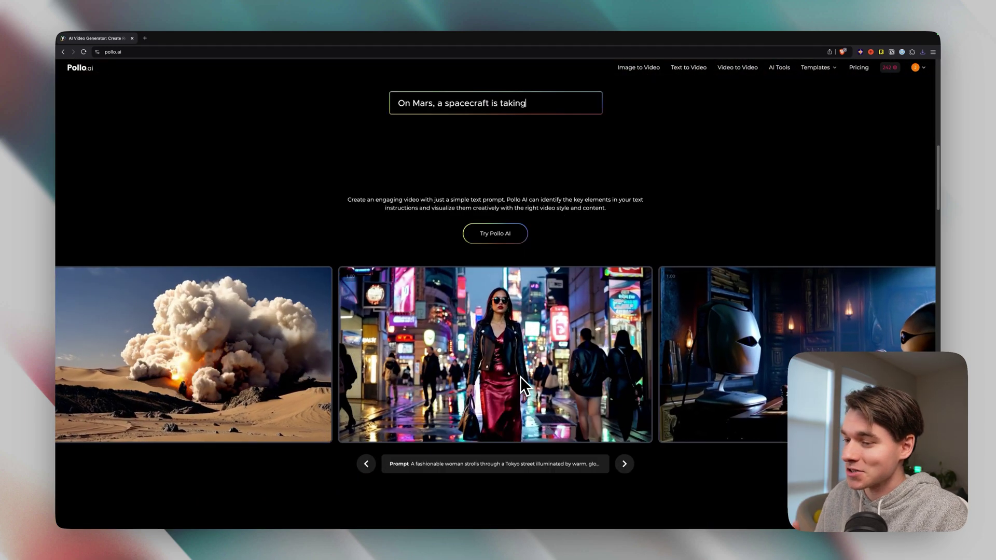
pyautogui.scroll(-8, 521, 376)
pyautogui.scroll(-7, 521, 376)
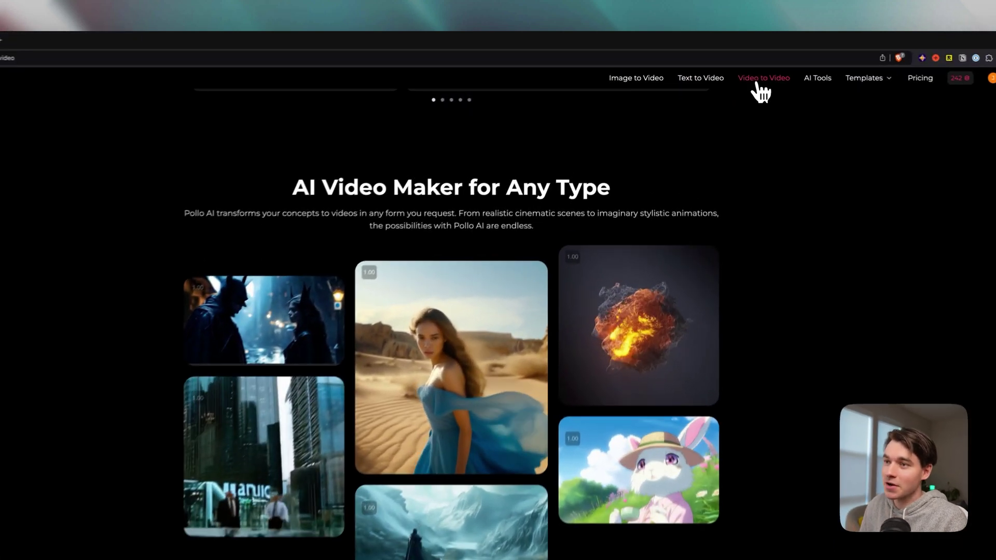
pyautogui.click(733, 73)
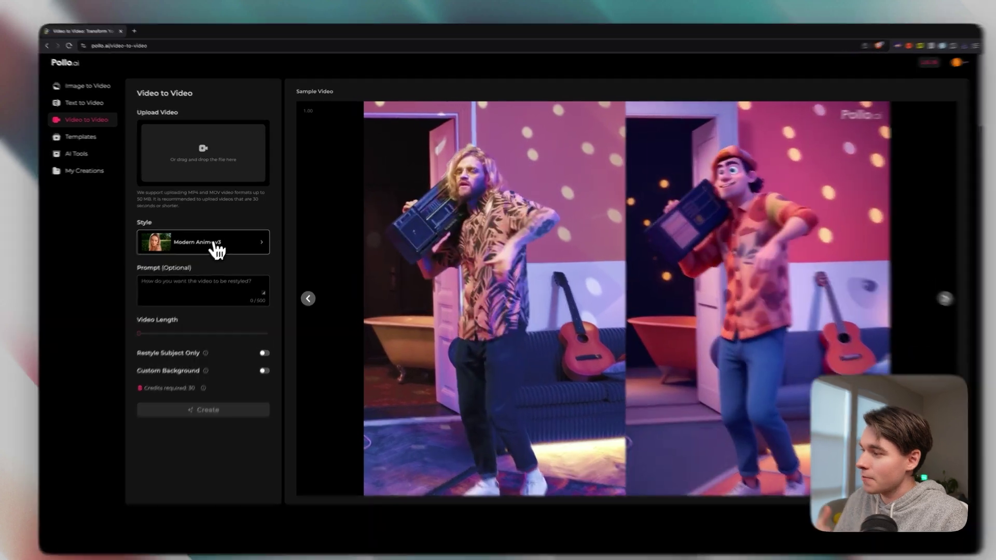
# Step: Upload the selfie video IMG_4858 2.mp4 to the Video to Video restyler
pyautogui.click(218, 244)
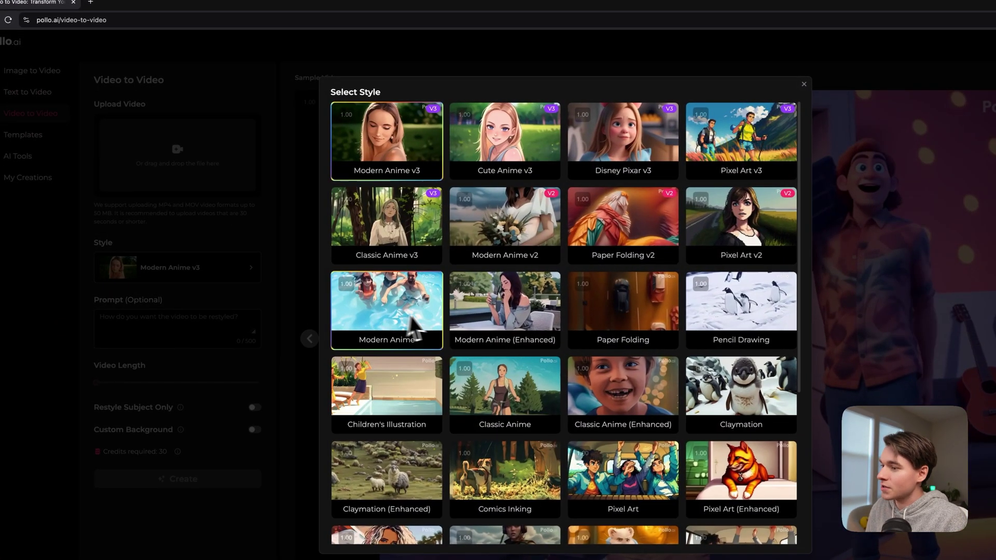
pyautogui.click(249, 175)
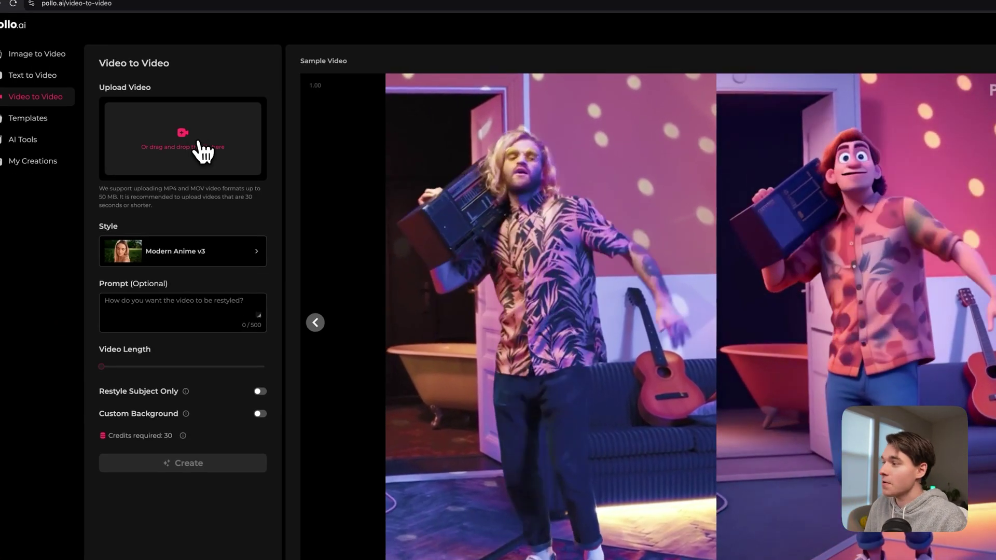
pyautogui.click(200, 150)
pyautogui.click(509, 268)
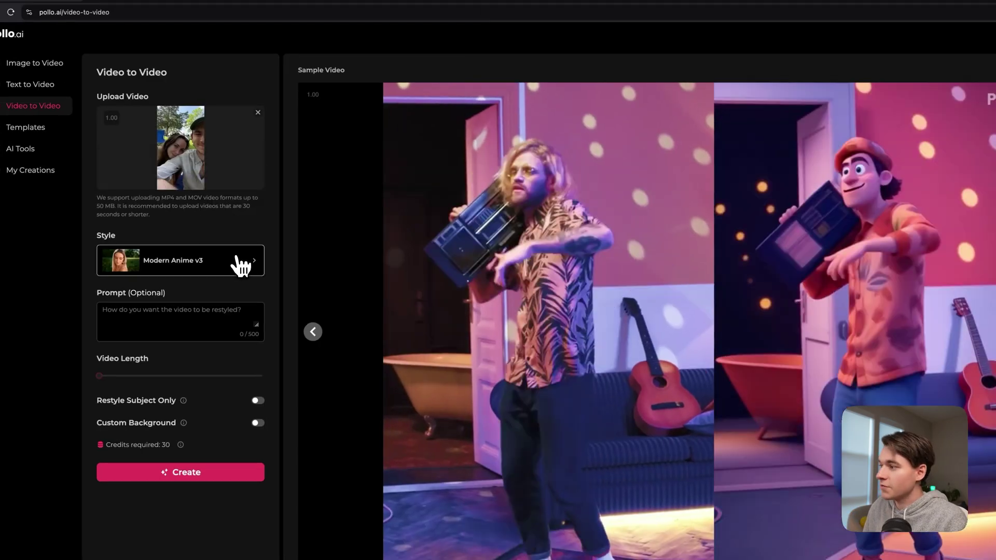
# Step: Browse the style list and pick Disney Pixar v3
pyautogui.click(249, 263)
pyautogui.scroll(-4, 625, 351)
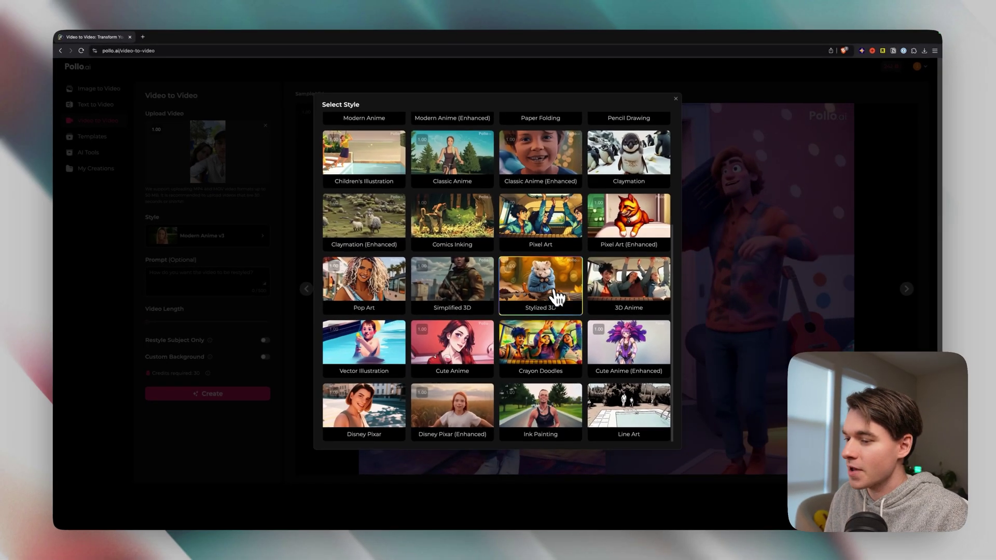
pyautogui.scroll(4, 553, 293)
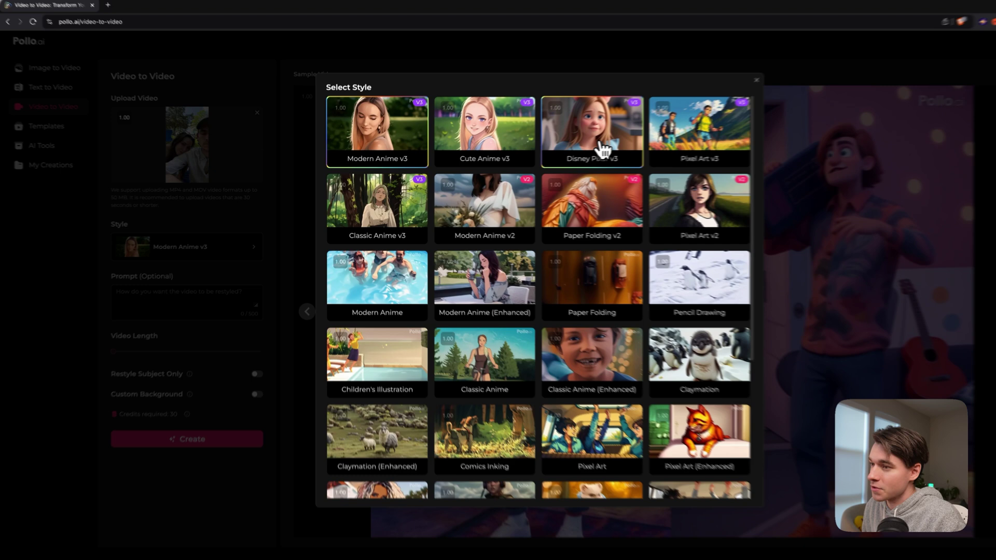
pyautogui.click(550, 157)
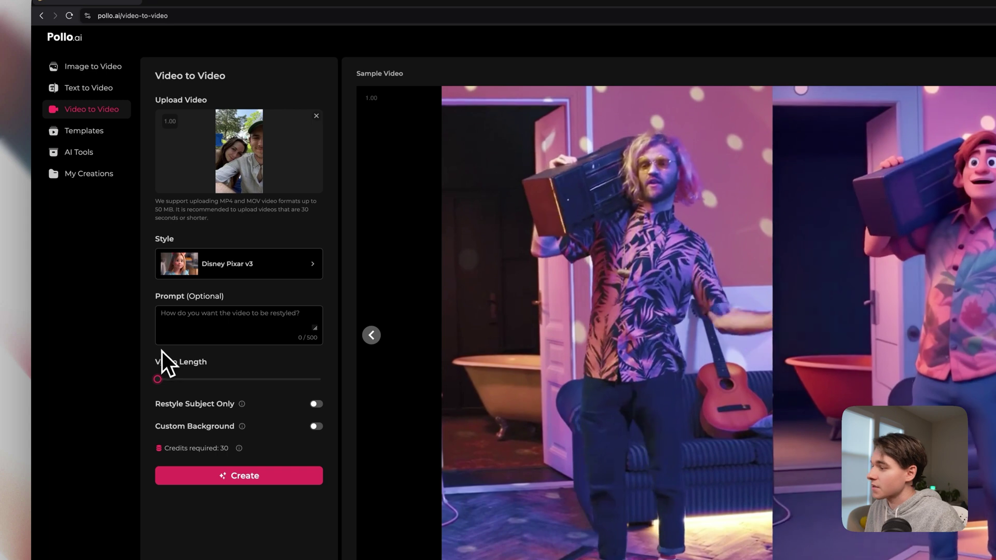
# Step: Set video length to 5 s, leave Custom Background off, and create the Disney Pixar v3 restyle
pyautogui.moveTo(222, 379); pyautogui.dragTo(230, 379)
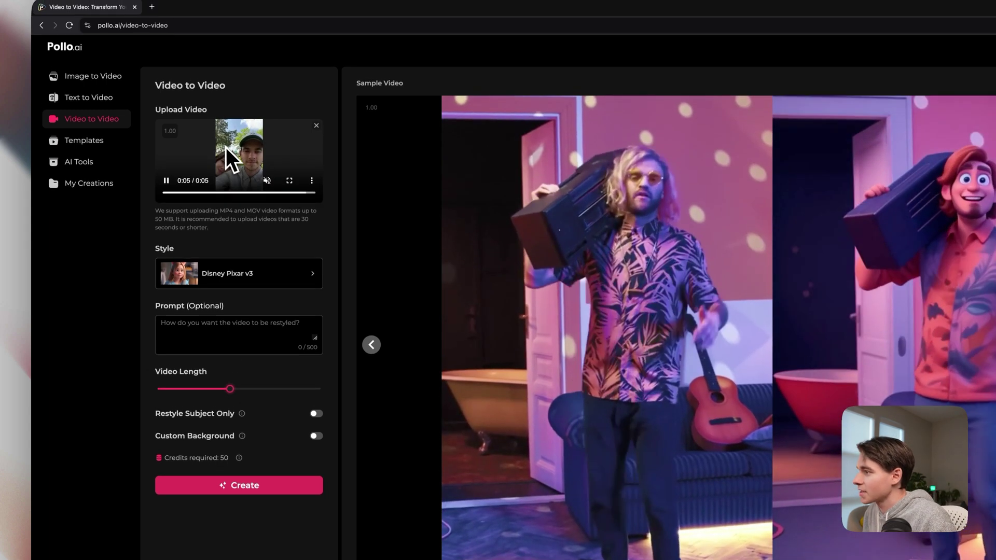
pyautogui.moveTo(198, 394); pyautogui.dragTo(173, 398)
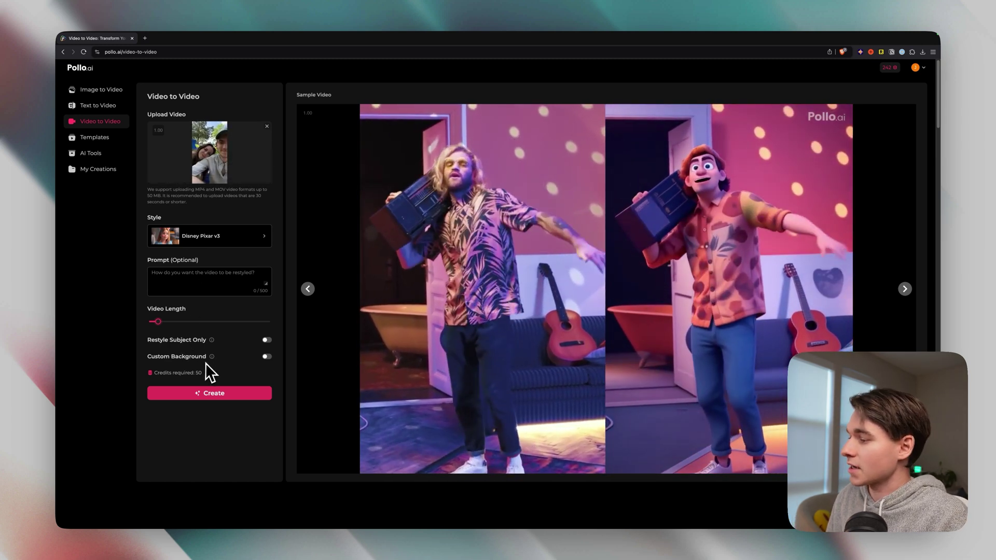
pyautogui.moveTo(211, 358)
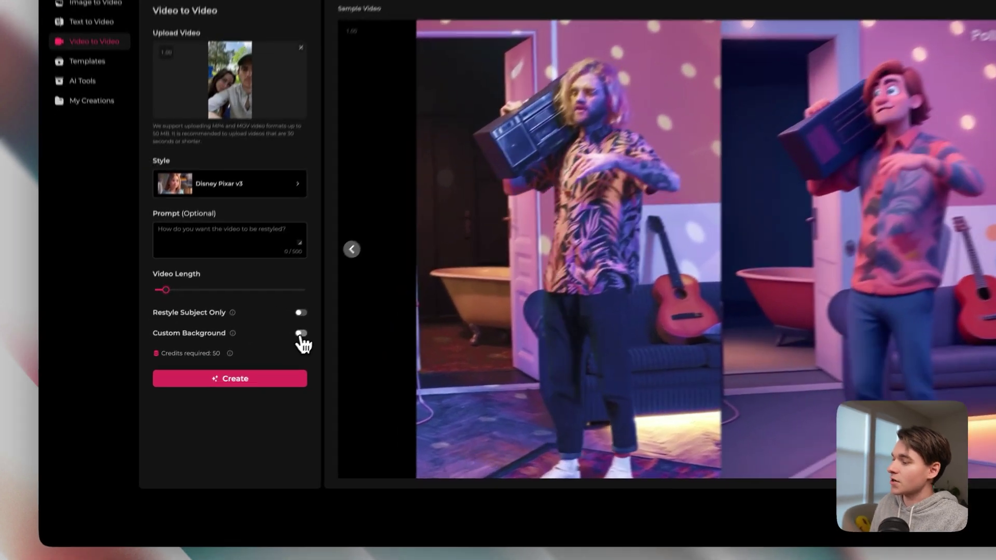
pyautogui.click(301, 333)
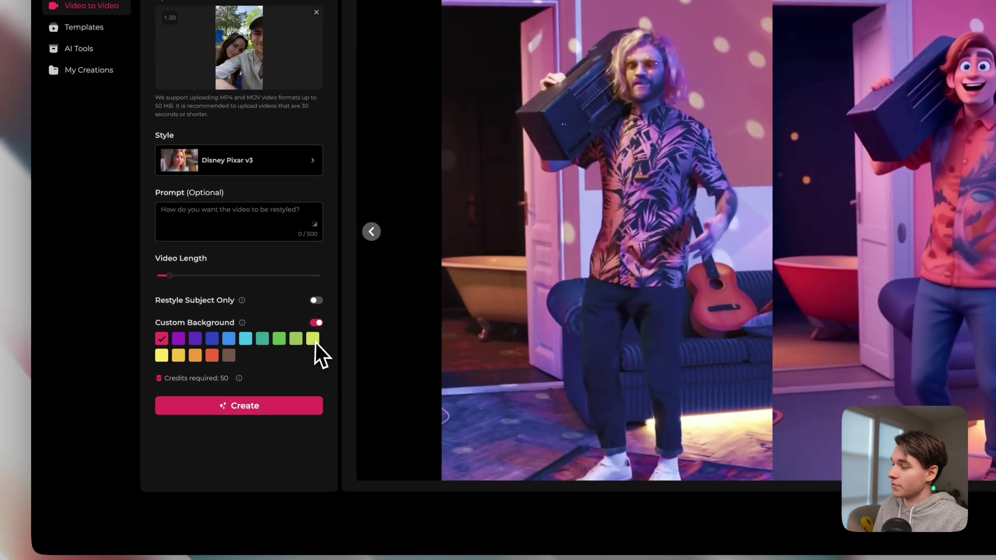
pyautogui.click(316, 323)
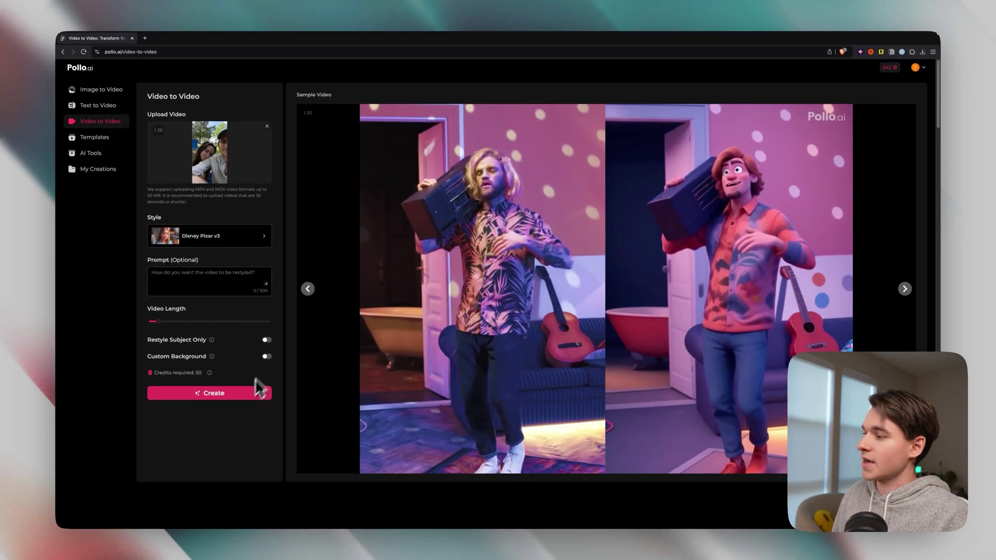
pyautogui.click(220, 395)
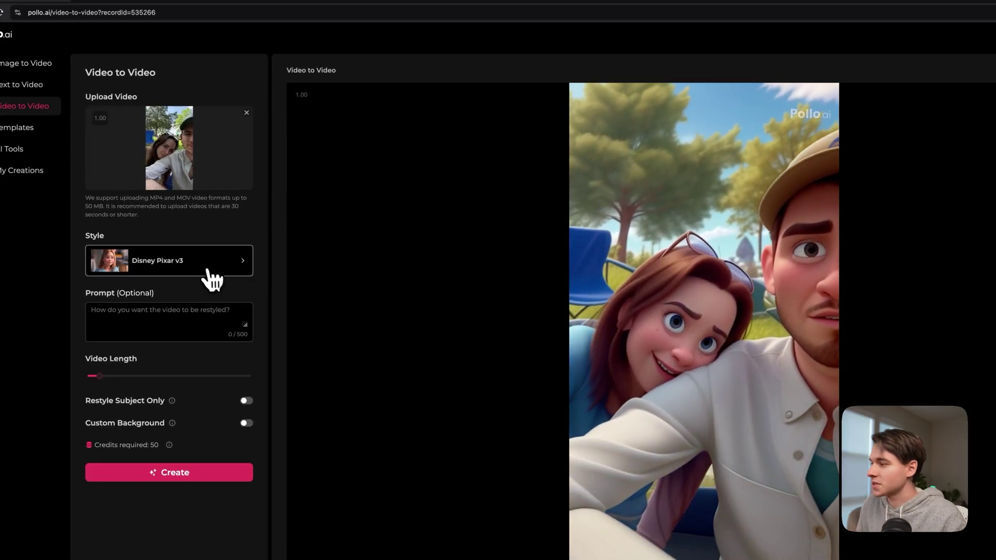
# Step: Open the style gallery showing Paper Folding, Pencil Drawing, Claymation and more
pyautogui.click(244, 240)
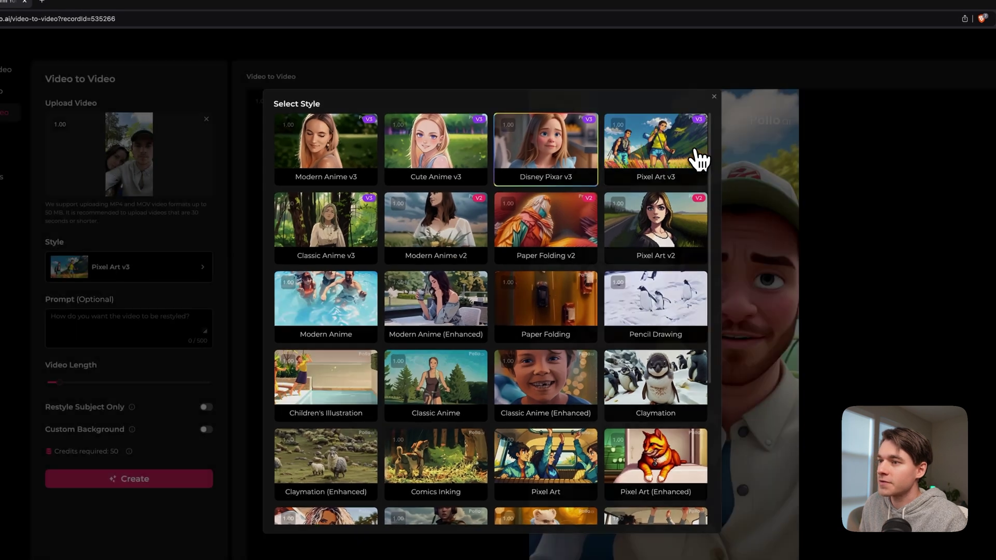
# Step: Switch the style to Pixel Art v3 and generate the pixel-art clip
pyautogui.click(739, 143)
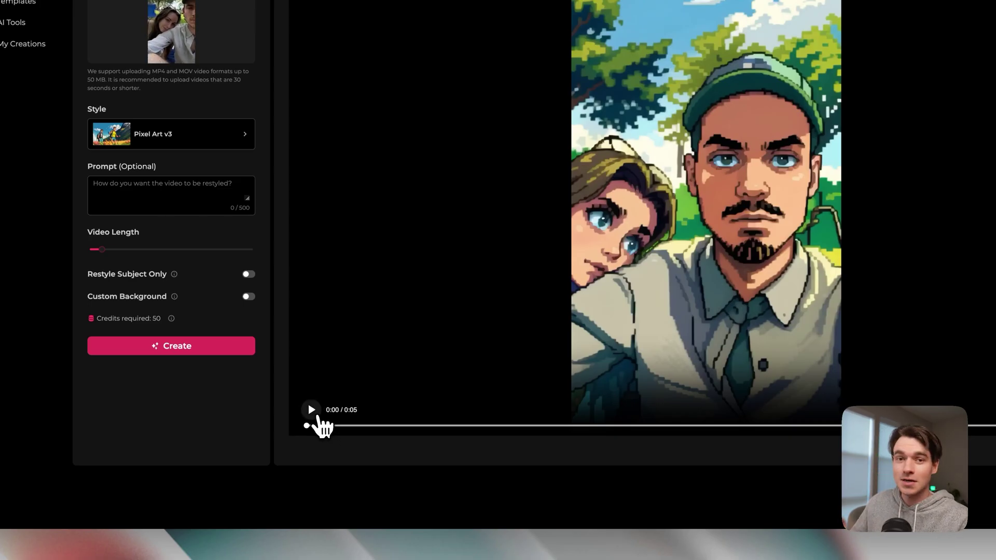
# Step: Play the pixel-art clip, copy its share link, and open that link in a new tab
pyautogui.click(315, 412)
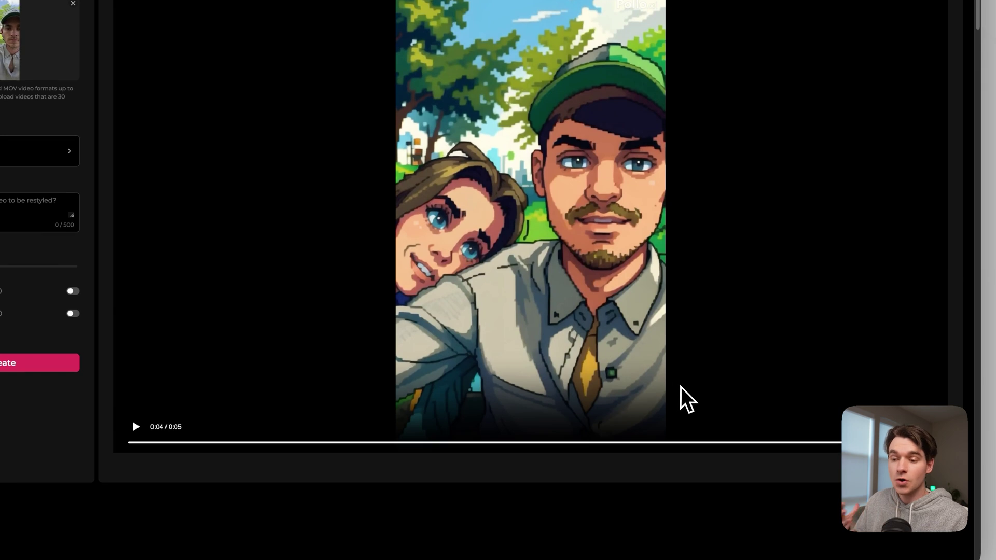
pyautogui.scroll(-3, 726, 424)
pyautogui.click(931, 371)
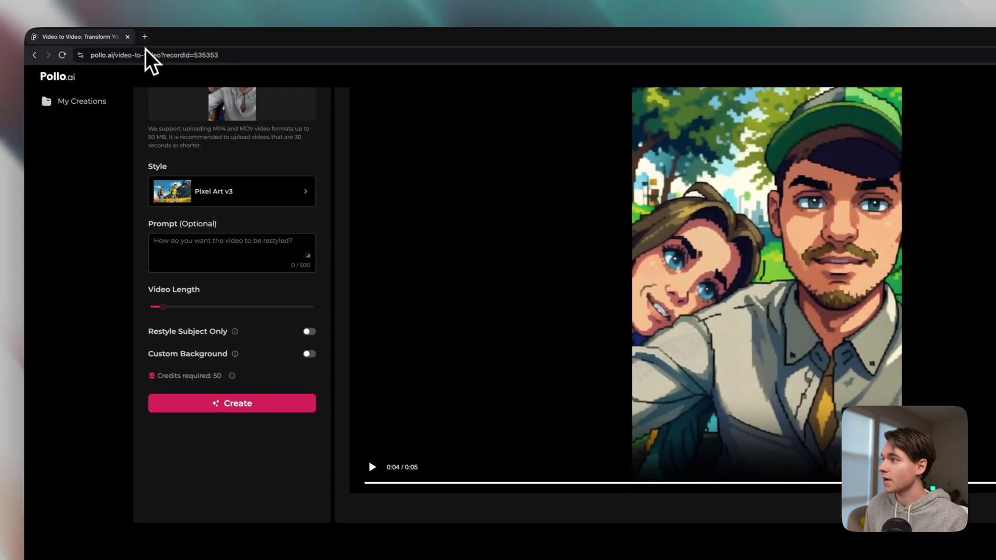
pyautogui.click(146, 41)
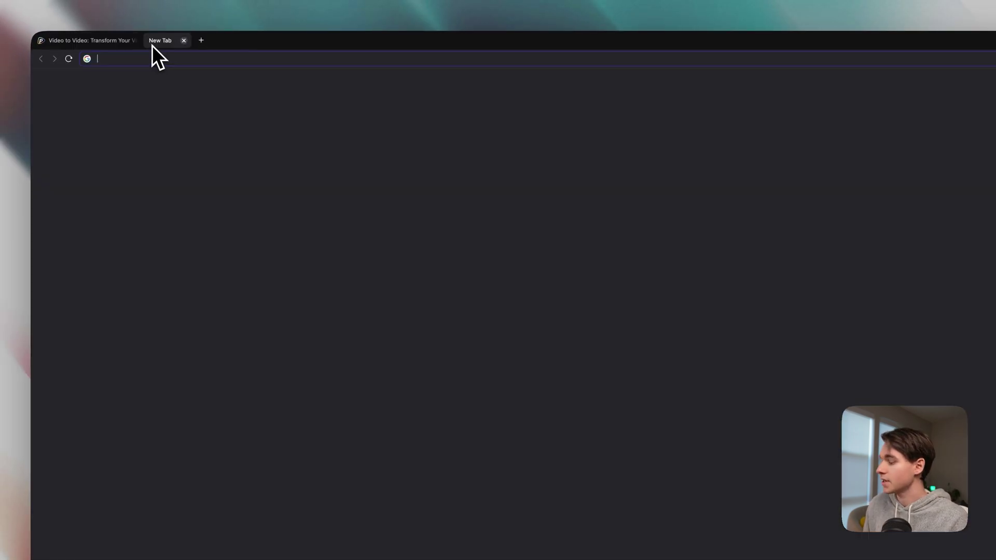
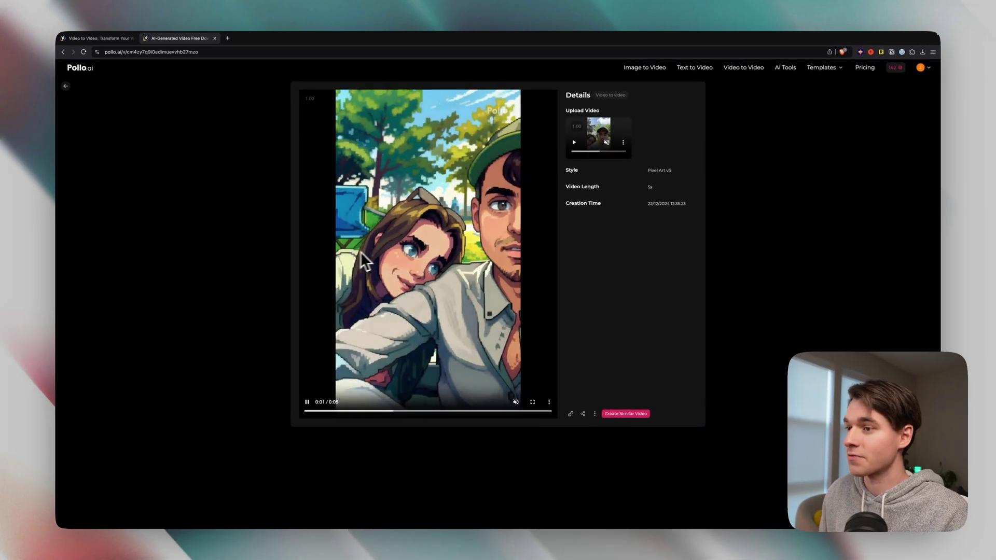
pyautogui.click(65, 85)
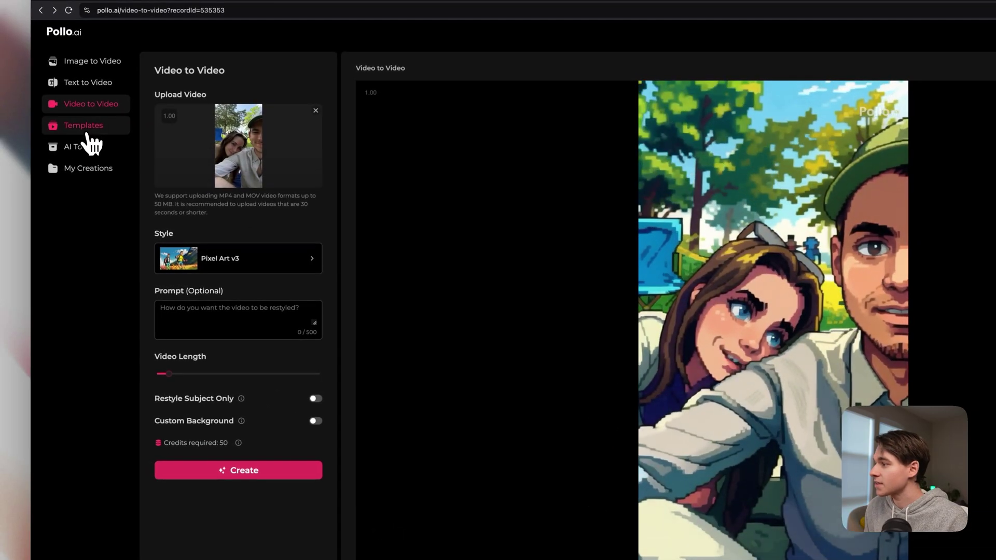
pyautogui.click(16, 105)
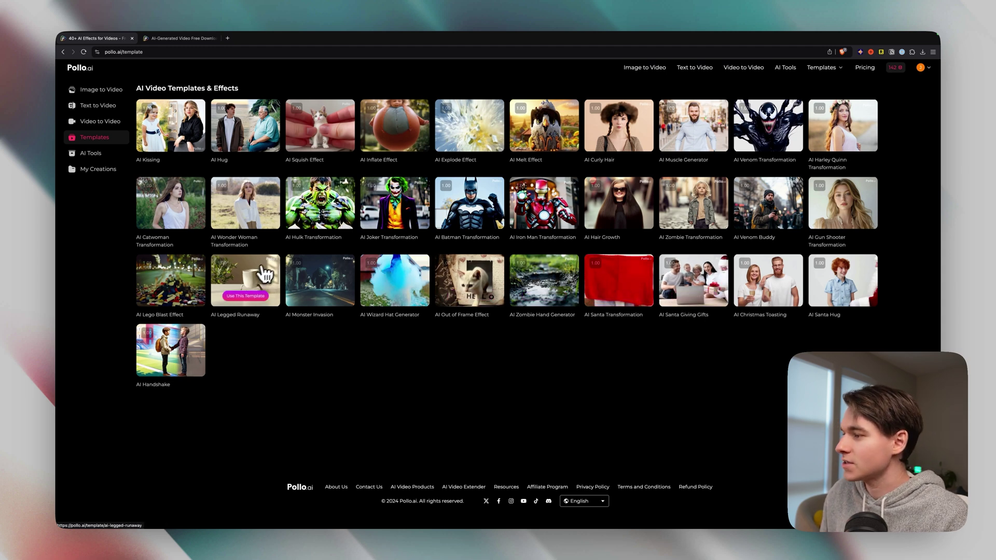
# Step: Start the AI Hulk Transformation template from the templates gallery
pyautogui.click(318, 221)
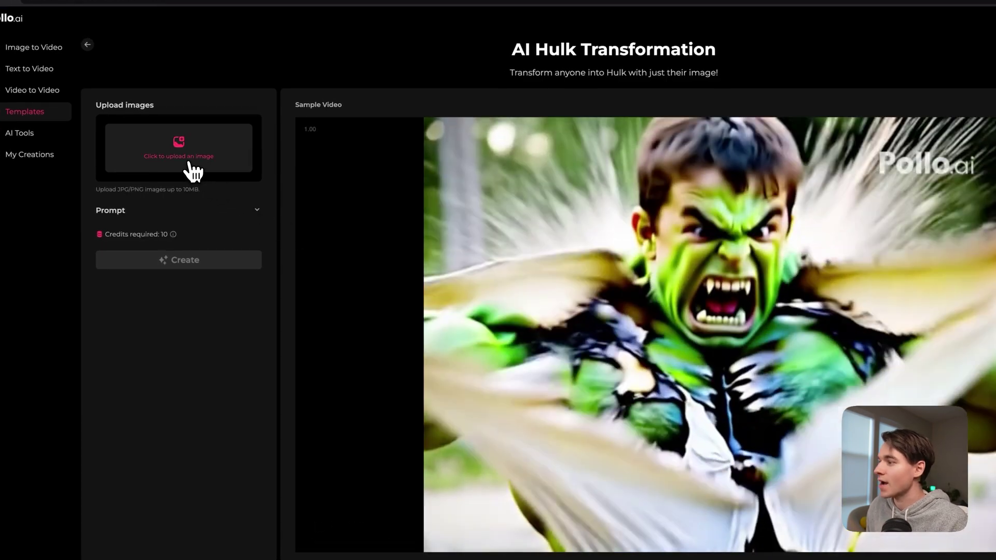
# Step: Upload the portrait photo to the Hulk template, create the video, and reveal its 'Hulk' prompt
pyautogui.click(191, 170)
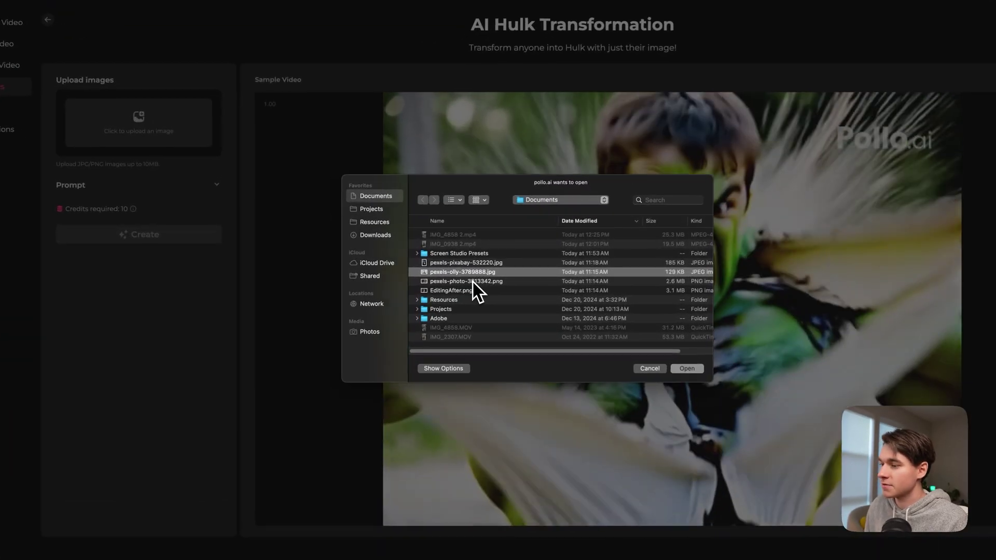
pyautogui.click(679, 369)
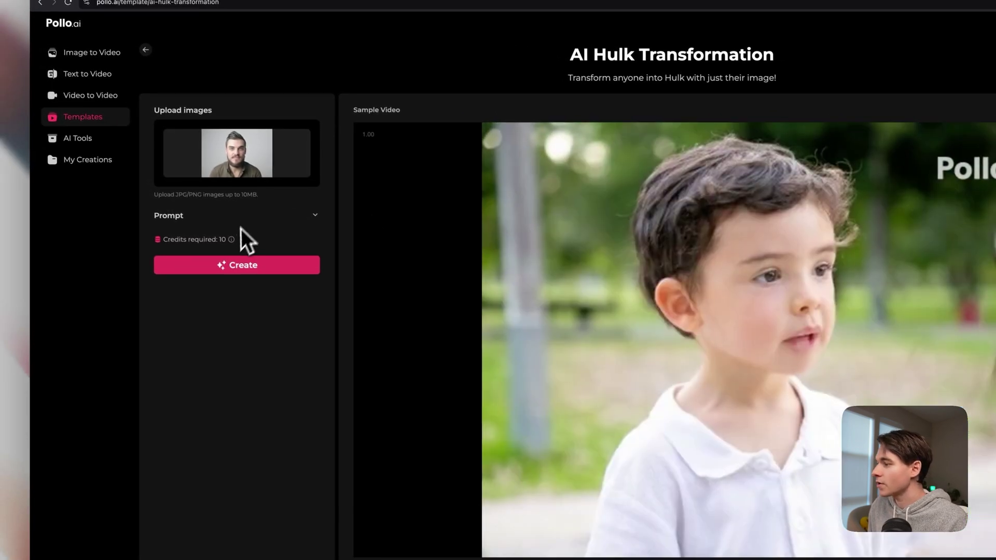
pyautogui.click(268, 276)
pyautogui.click(317, 216)
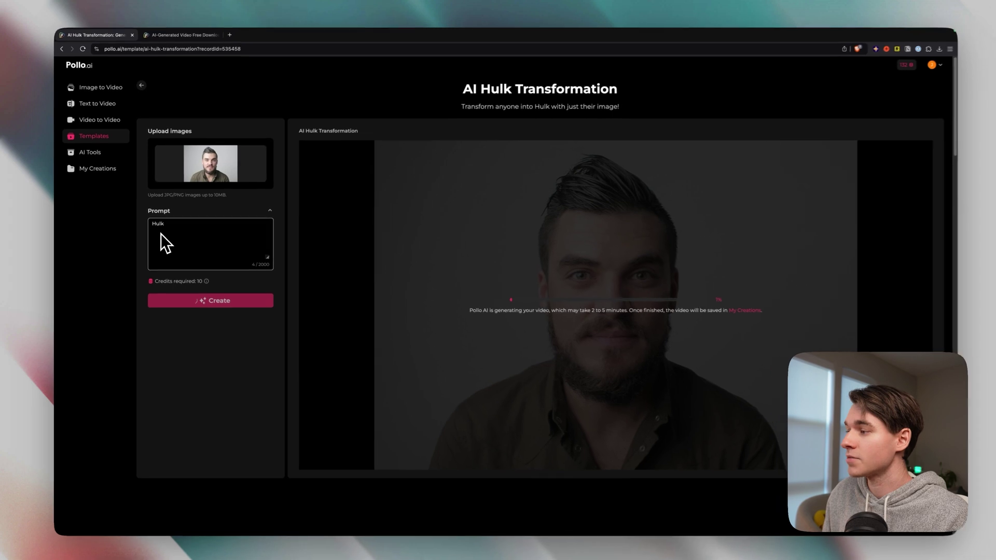
# Step: Hide the prompt, play the finished 5-second Hulk clip, and return to the templates gallery
pyautogui.click(268, 211)
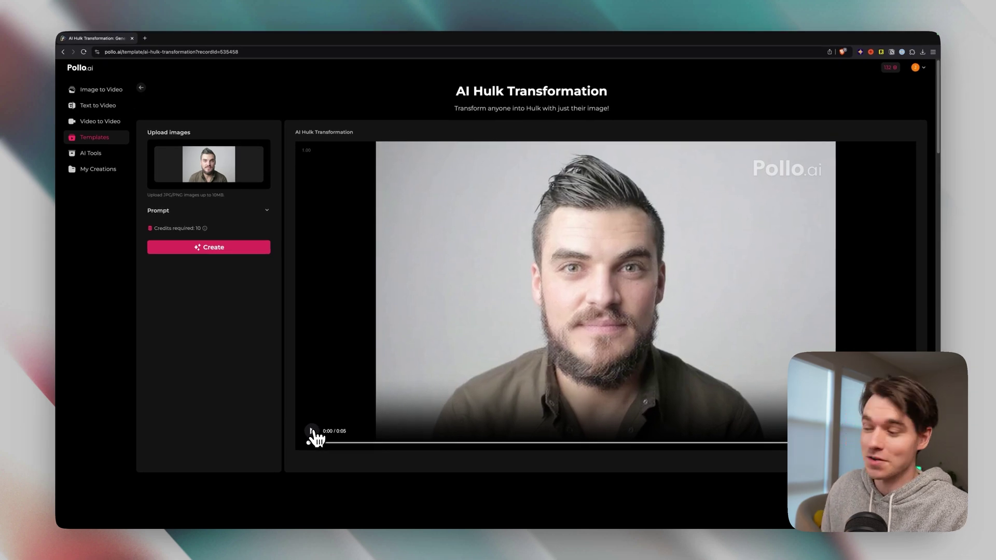
pyautogui.click(312, 432)
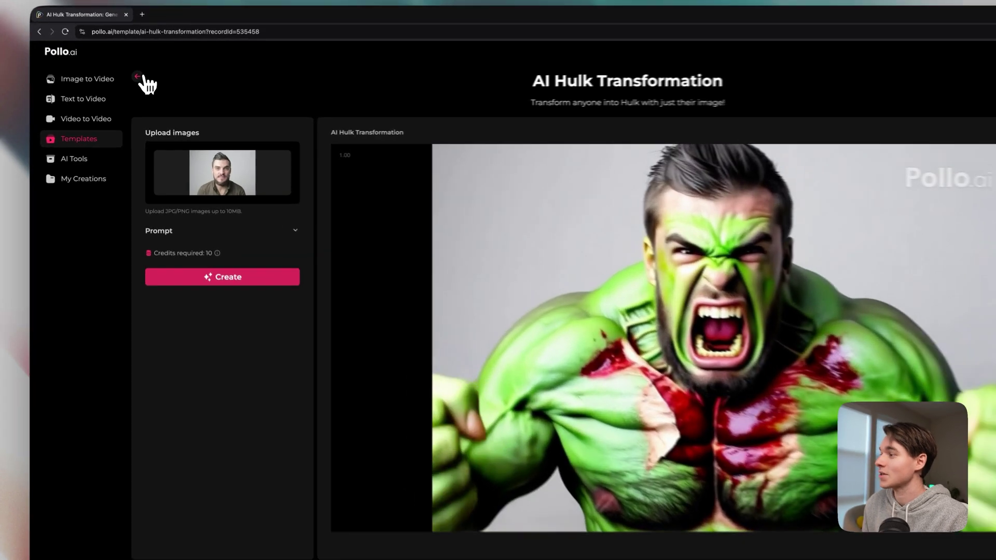
pyautogui.click(141, 88)
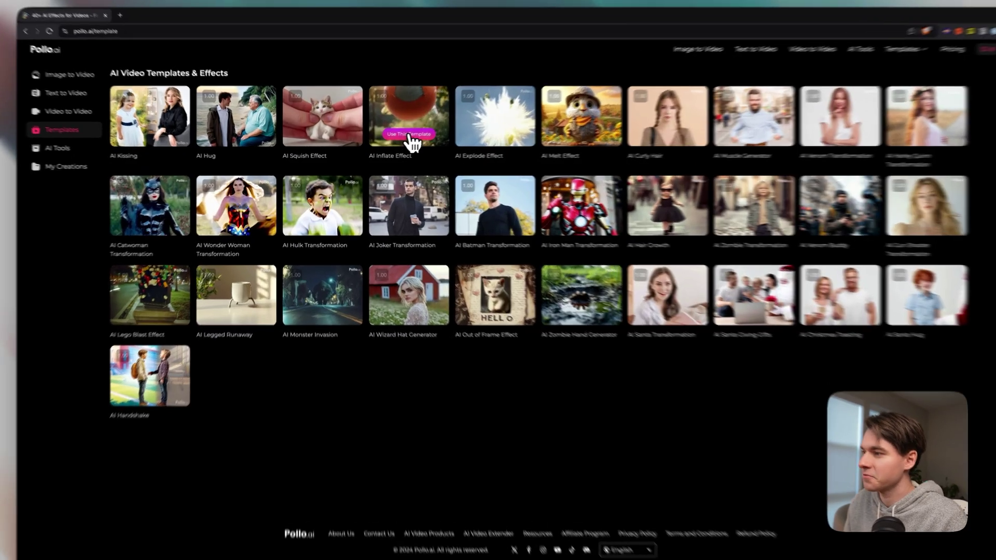
# Step: Open AI Inflate Effect, upload the woman's portrait, check the prompt, and create the video
pyautogui.click(409, 141)
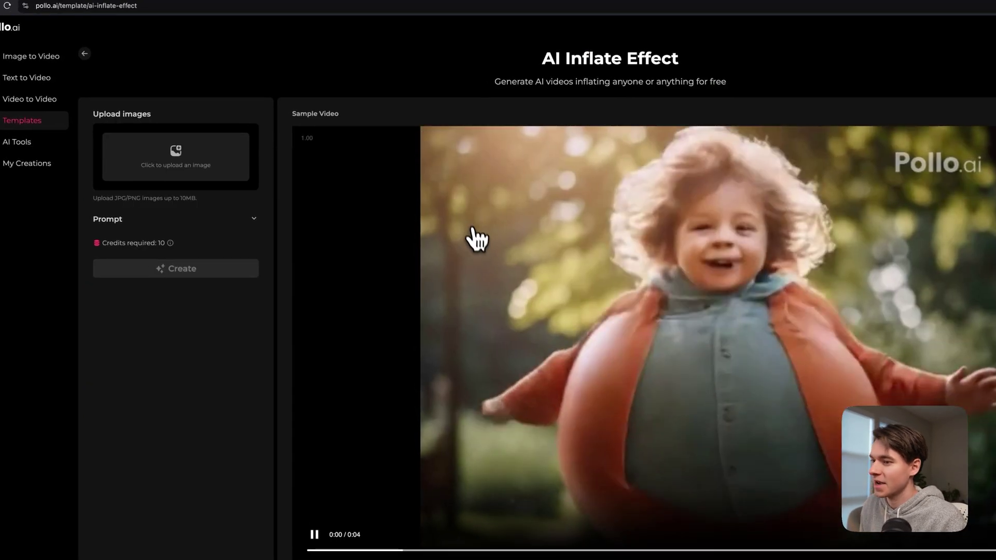
pyautogui.click(194, 163)
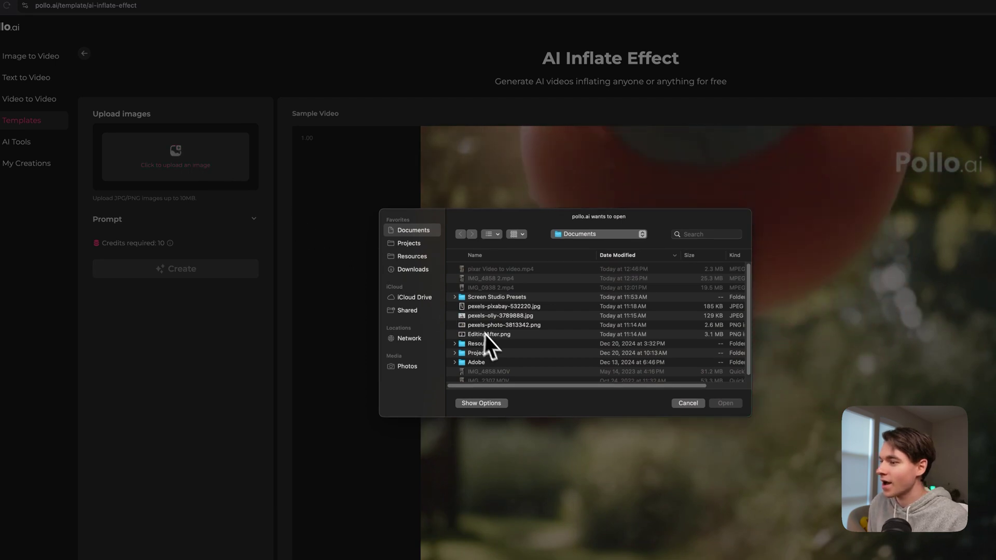
pyautogui.doubleClick(495, 329)
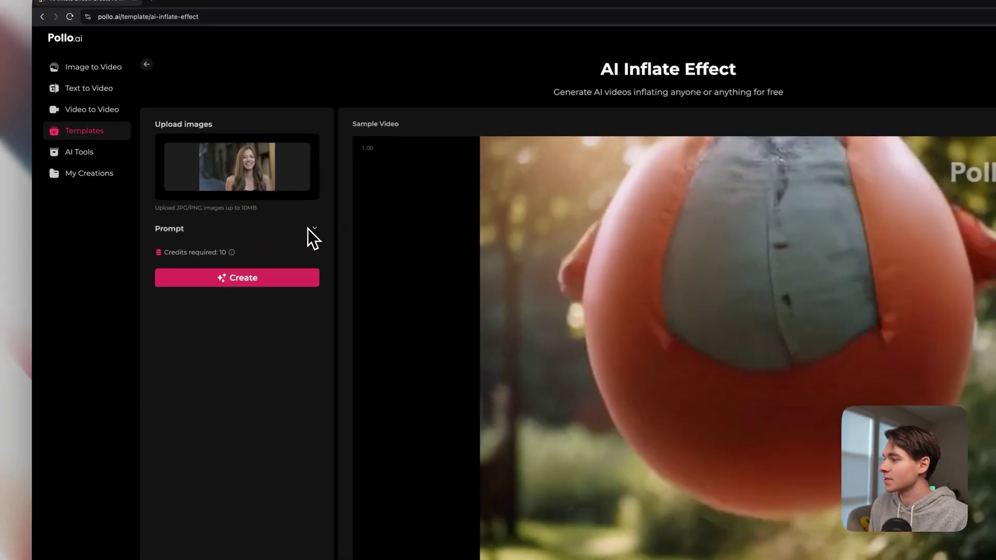
pyautogui.click(313, 230)
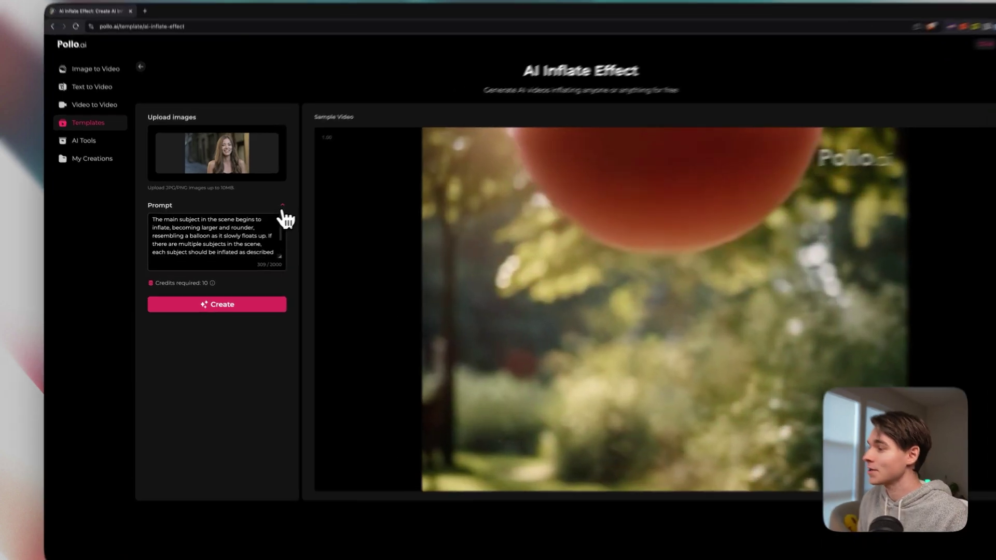
pyautogui.click(267, 212)
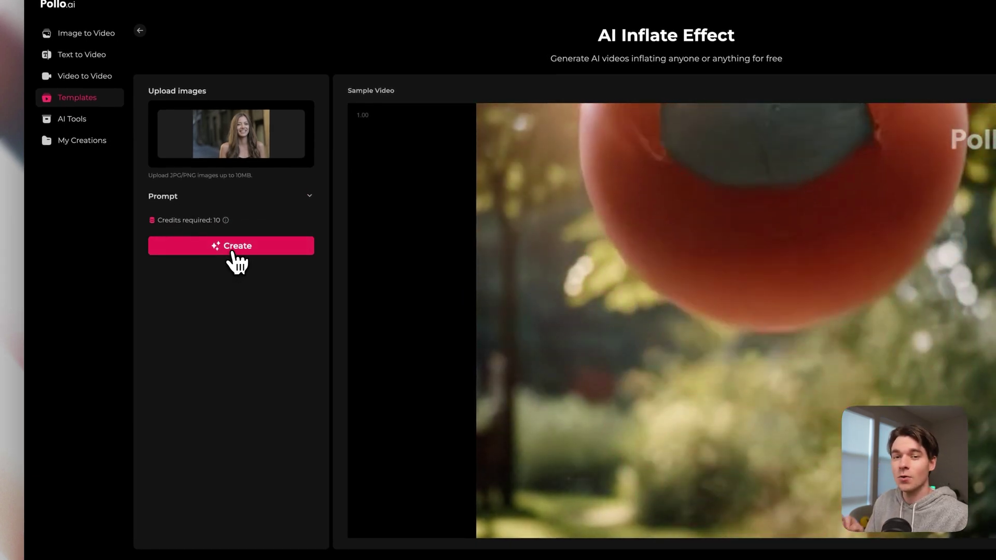
pyautogui.click(233, 249)
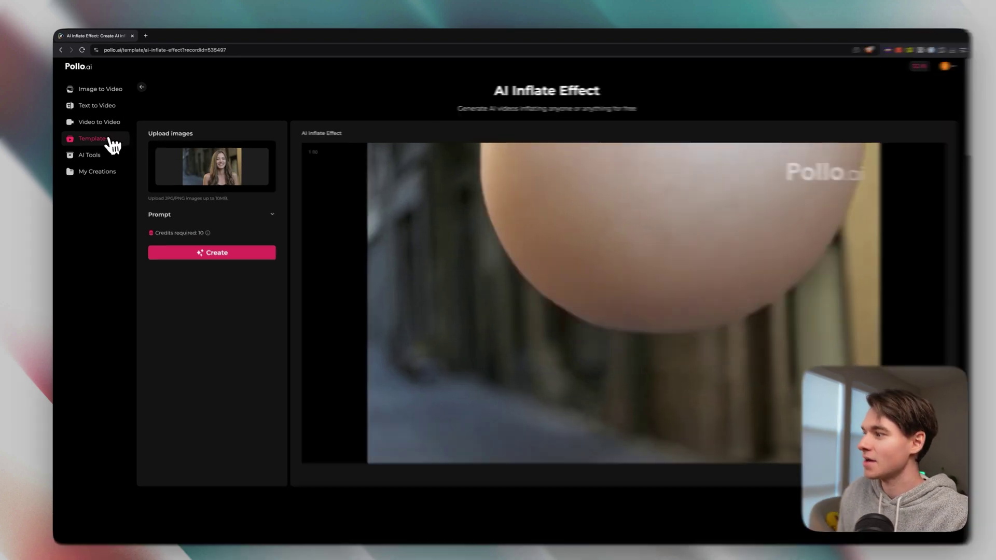
# Step: Go back to the Templates gallery after the inflate video finishes
pyautogui.click(104, 138)
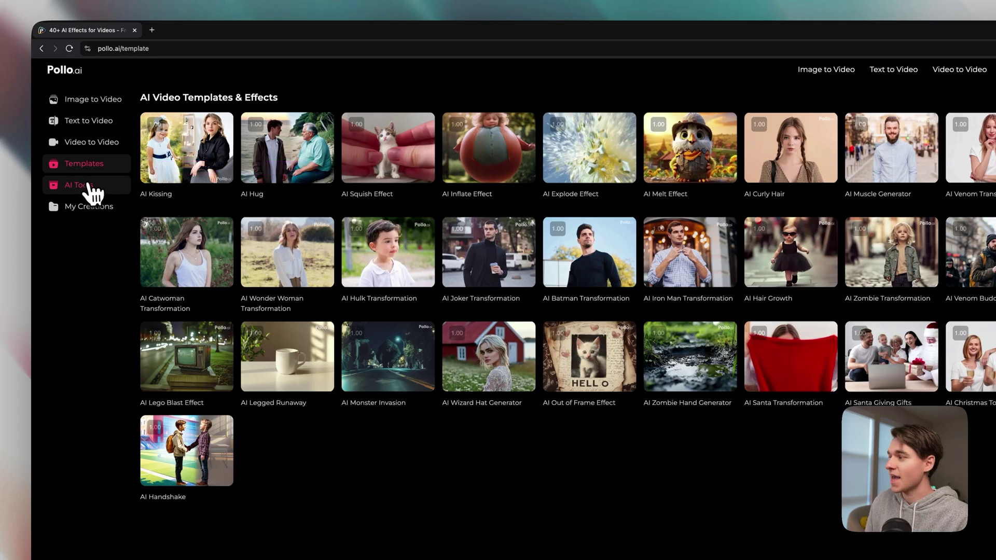
# Step: Upload the pixar video into the Video Upscaler tool from AI Tools
pyautogui.click(78, 185)
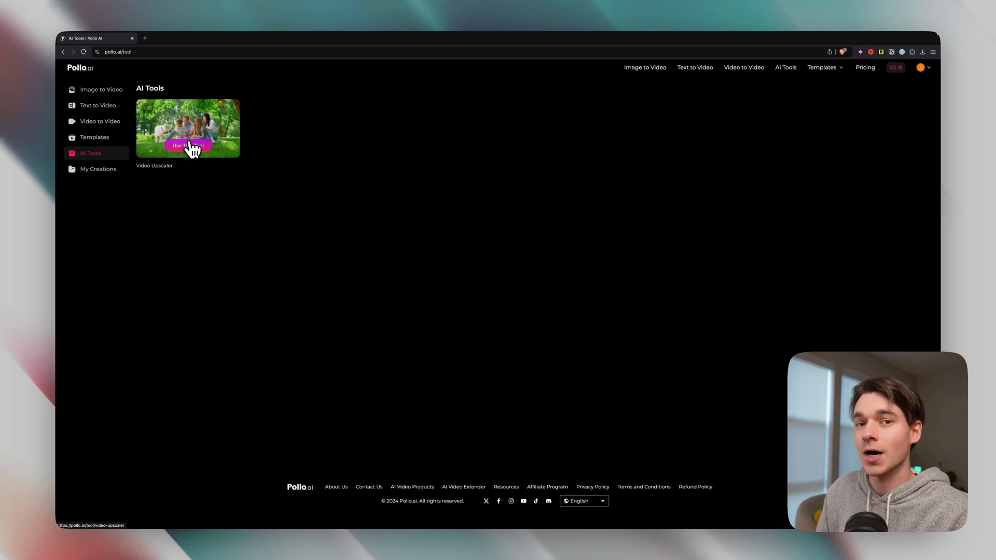
pyautogui.click(192, 146)
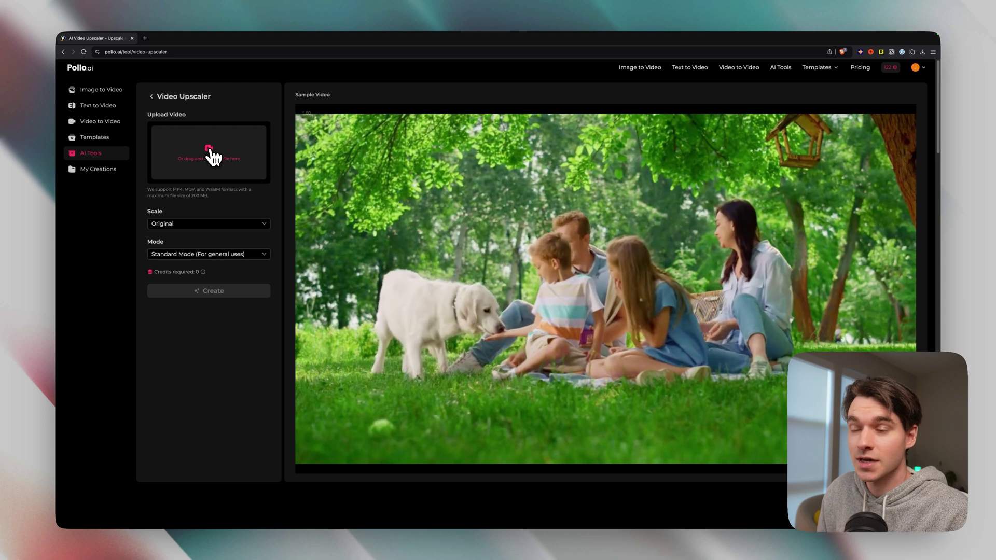
pyautogui.click(213, 155)
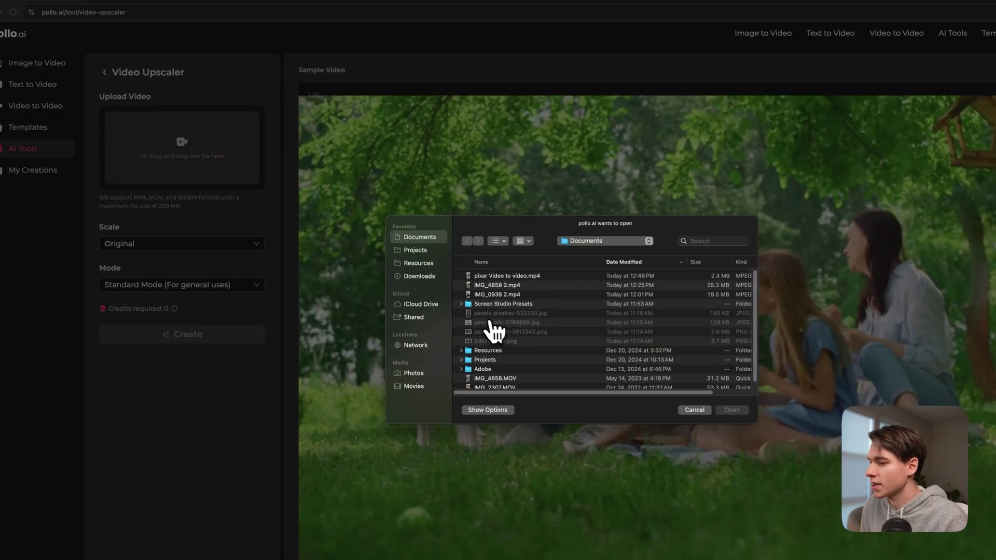
pyautogui.click(513, 280)
pyautogui.click(732, 410)
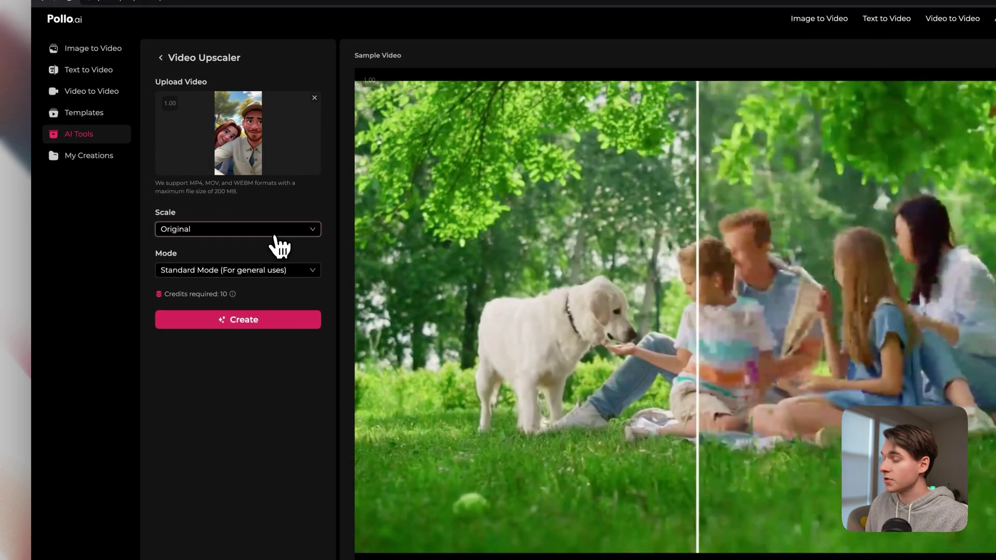
# Step: Set the output scale to 3840x2160 (4K) and the mode to Sharpen Mode
pyautogui.click(254, 245)
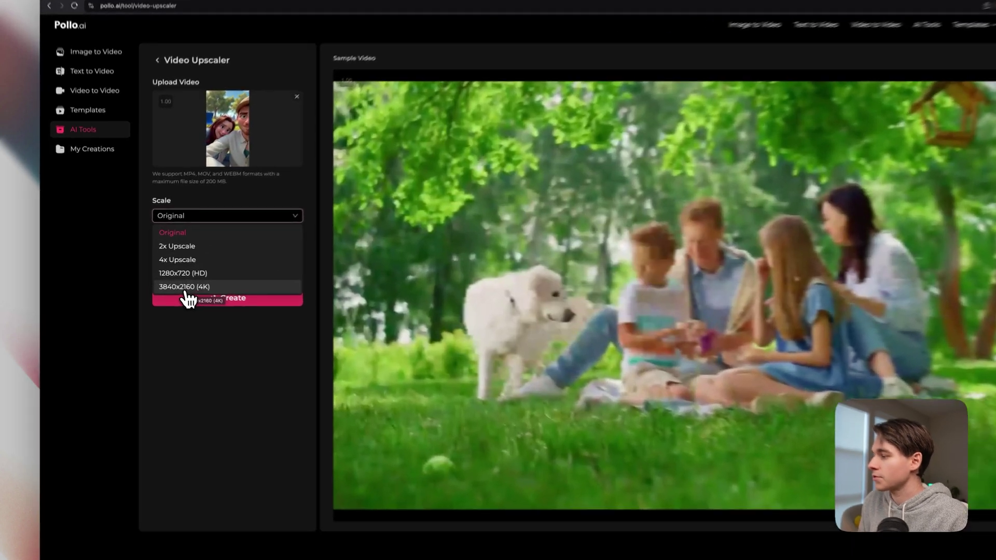
pyautogui.click(186, 289)
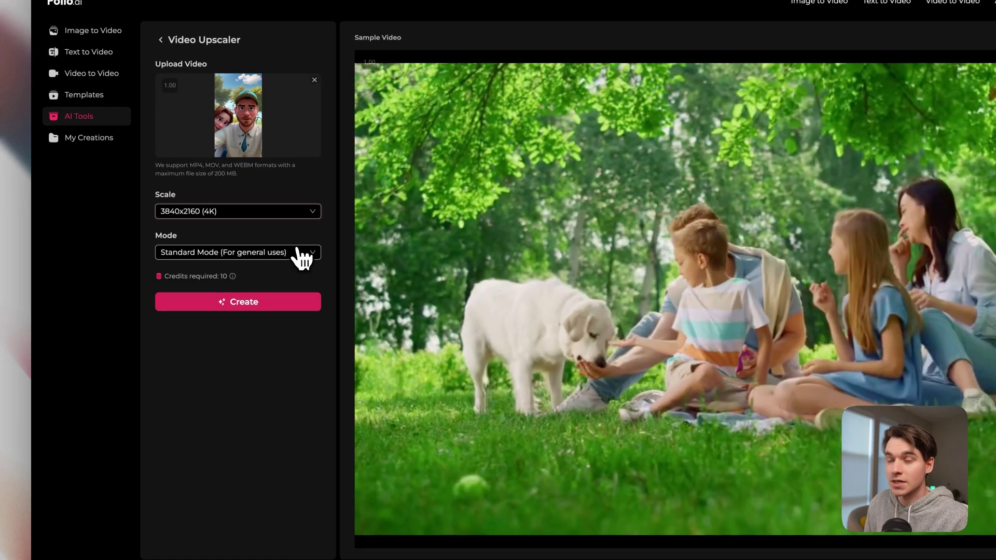
pyautogui.click(296, 254)
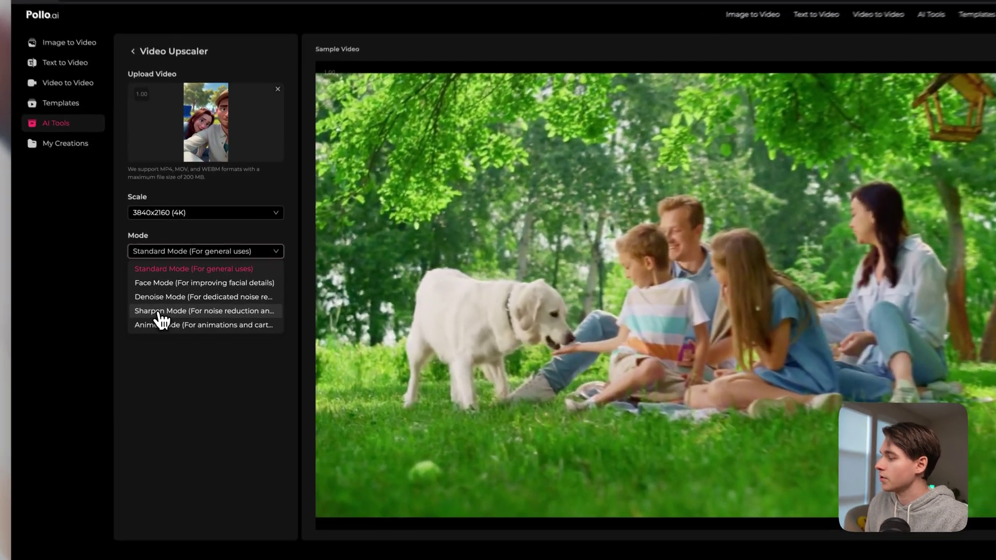
pyautogui.click(174, 303)
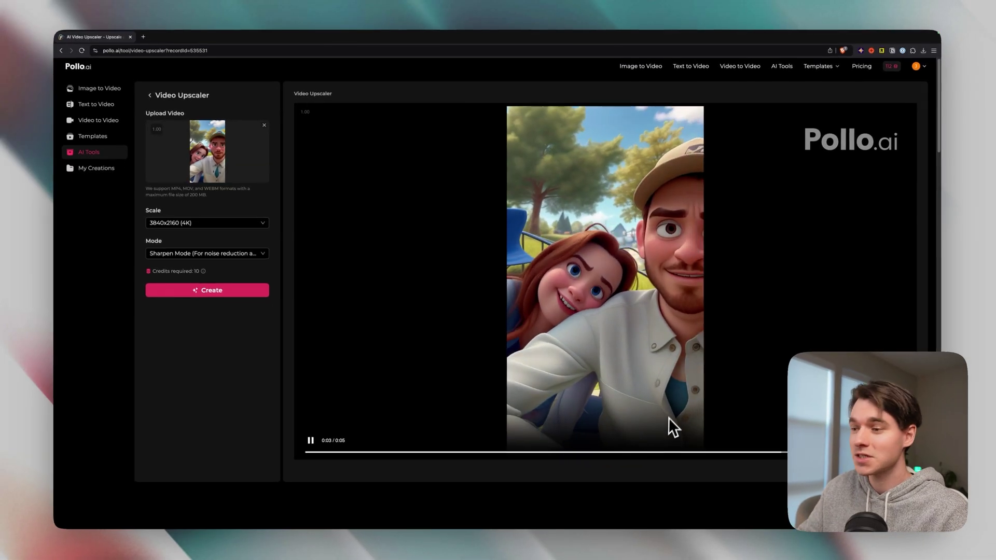
# Step: Save the upscaled video without watermark as 'Upscale to video.mp4' and show it in Finder
pyautogui.scroll(-2, 759, 283)
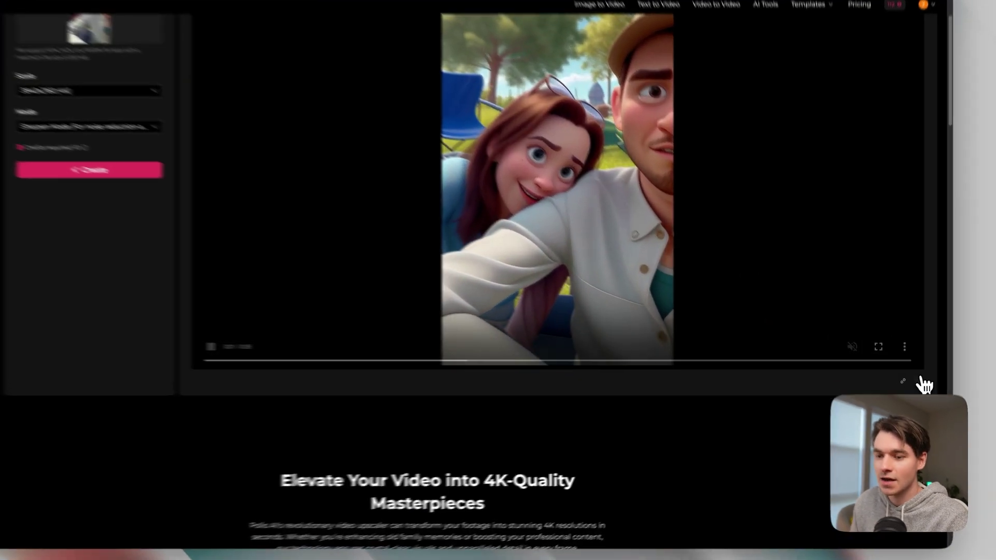
pyautogui.click(911, 387)
pyautogui.moveTo(900, 335)
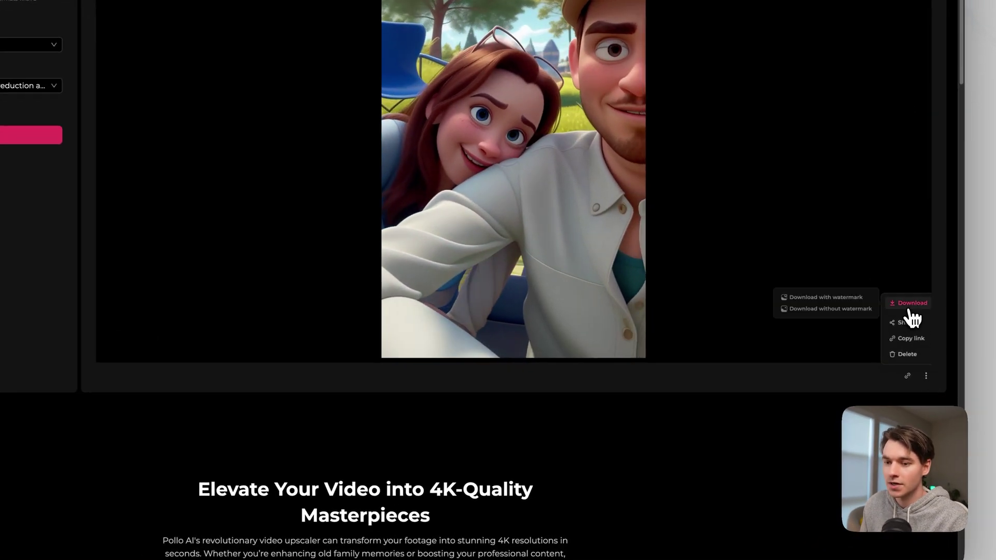
pyautogui.click(851, 310)
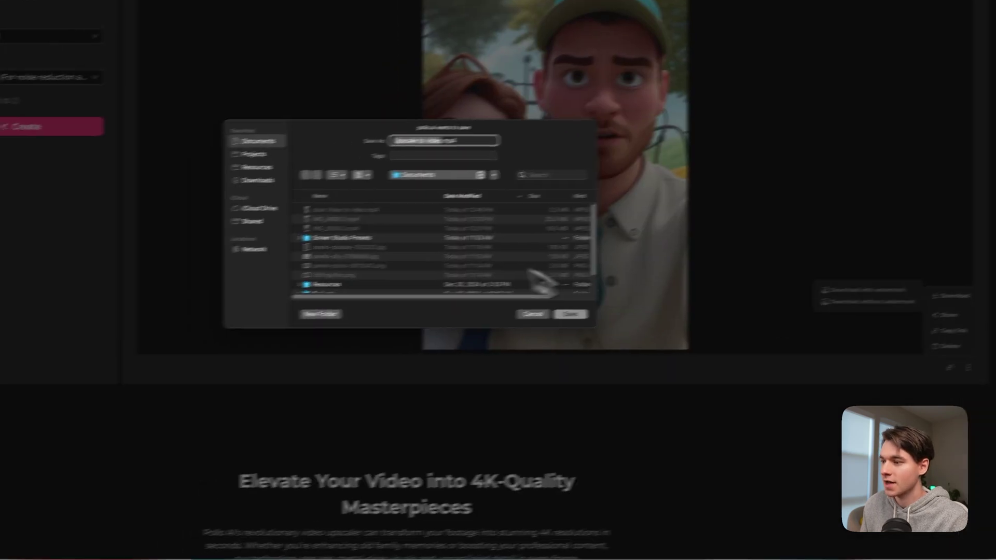
pyautogui.click(650, 300)
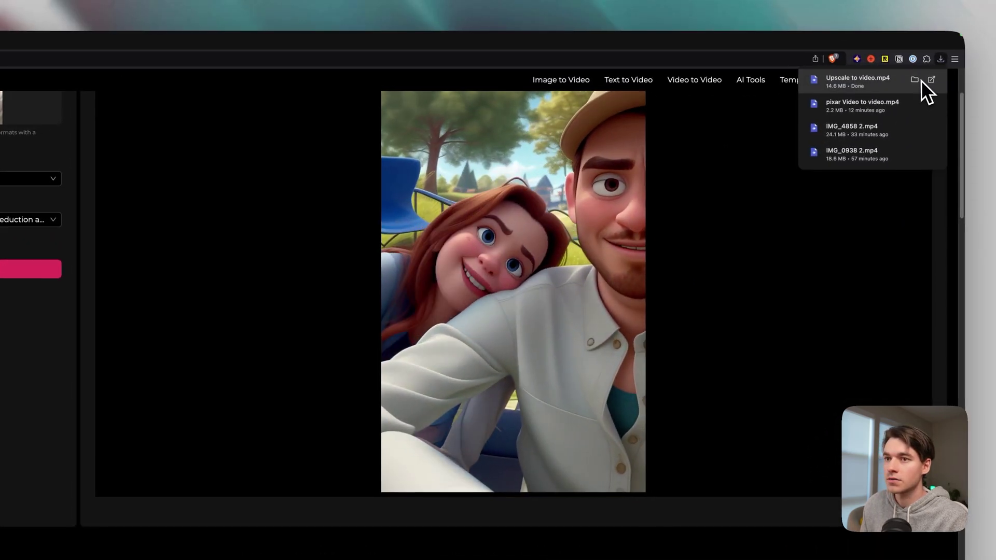
pyautogui.click(942, 50)
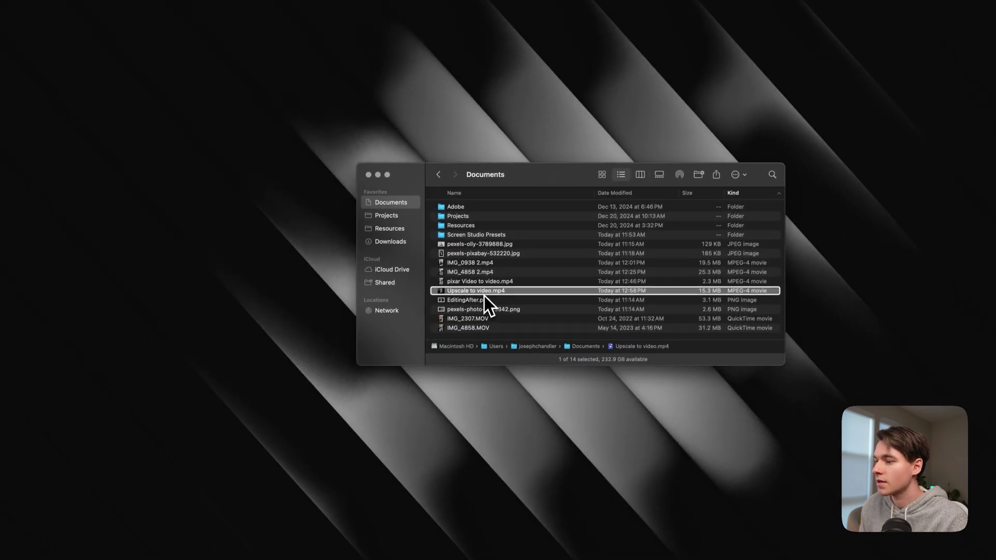
# Step: Open Get Info for 'Upscale to video.mp4' and place it beside Finder, confirming 3840×2160
pyautogui.rightClick(484, 295)
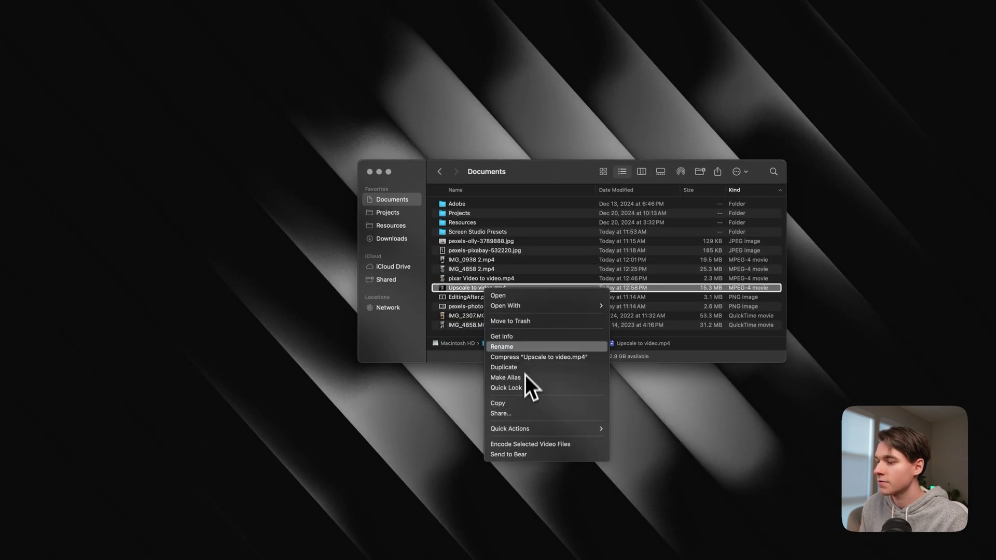
pyautogui.click(527, 342)
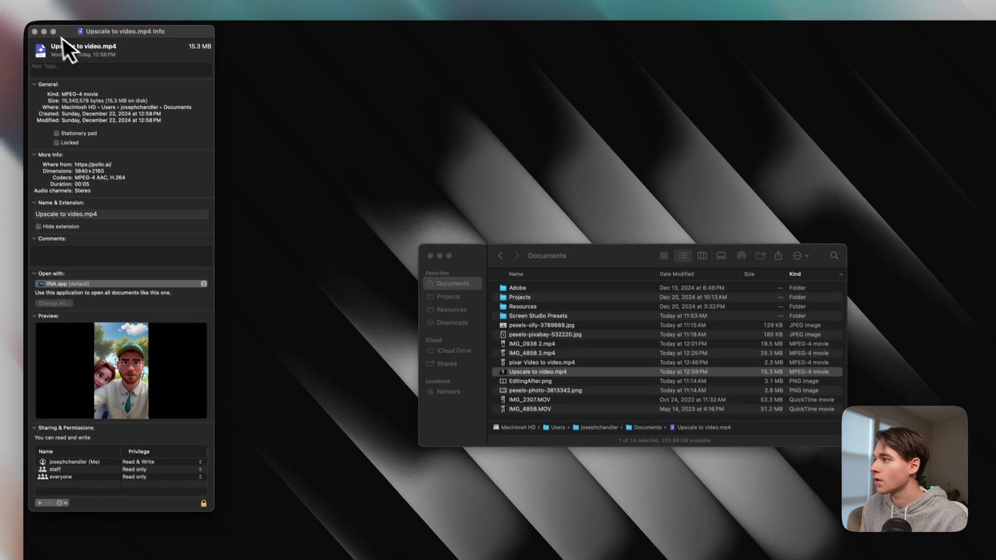
pyautogui.moveTo(67, 44); pyautogui.dragTo(509, 151)
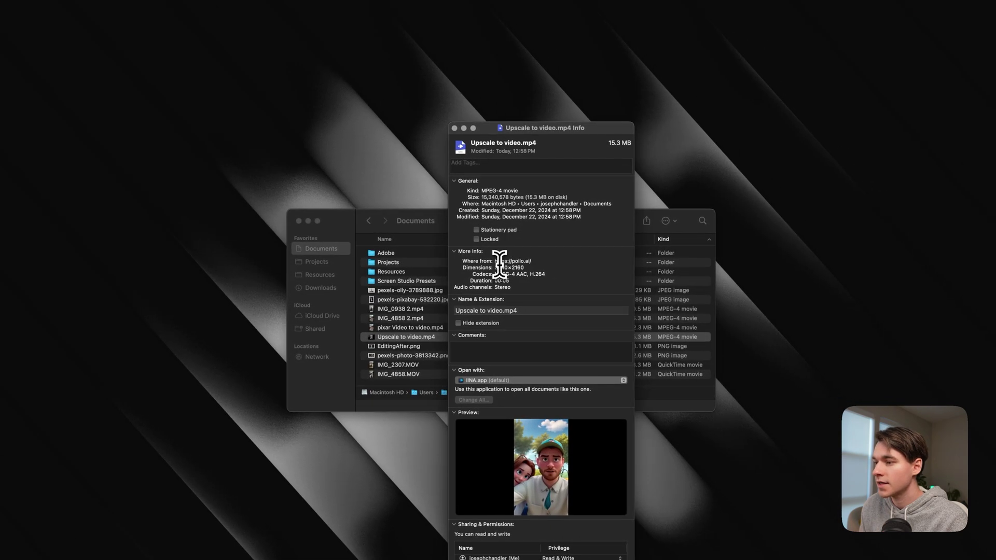